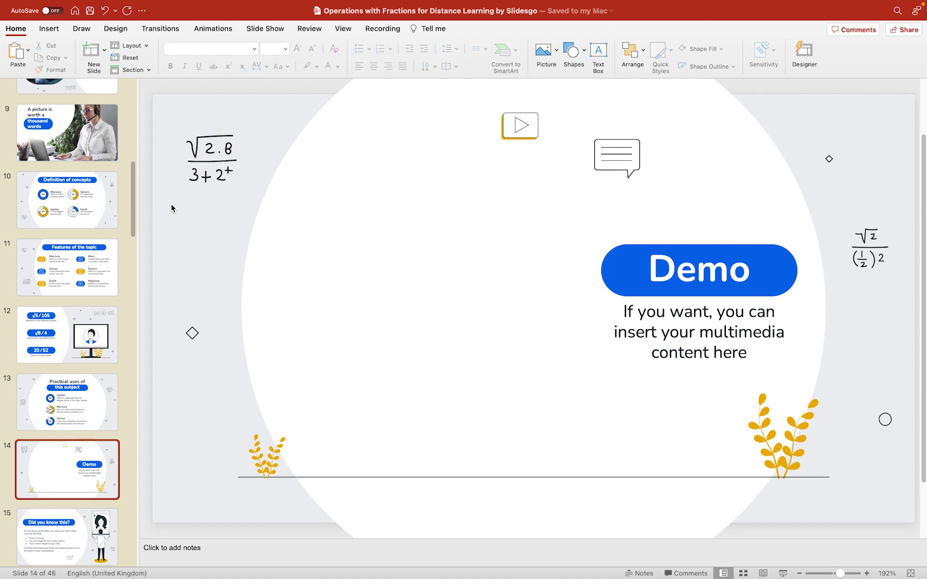
Step: Copy the link to the 'How to compress a PowerPoint presentation file' video from the YouTube channel page
key("ctrl+Left")
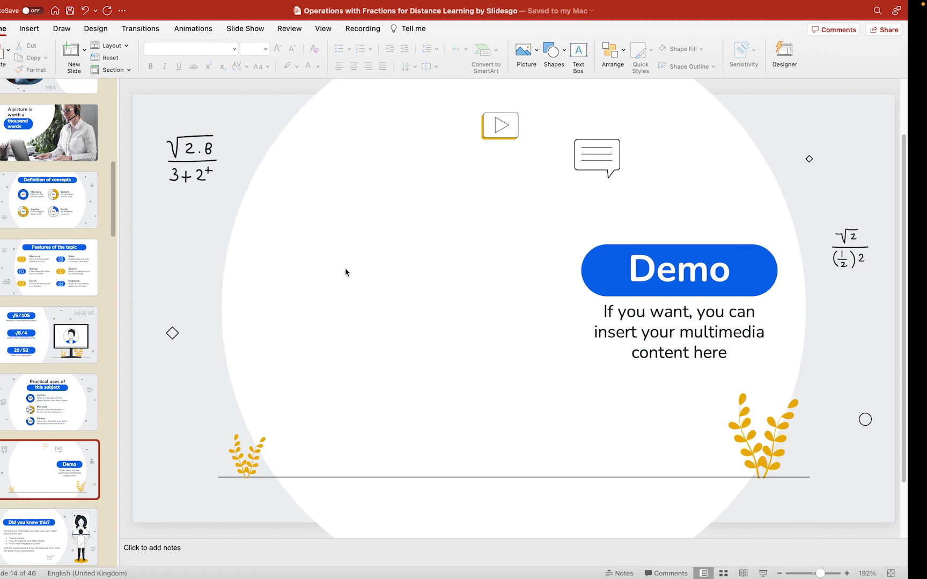
mouse_move(660, 259)
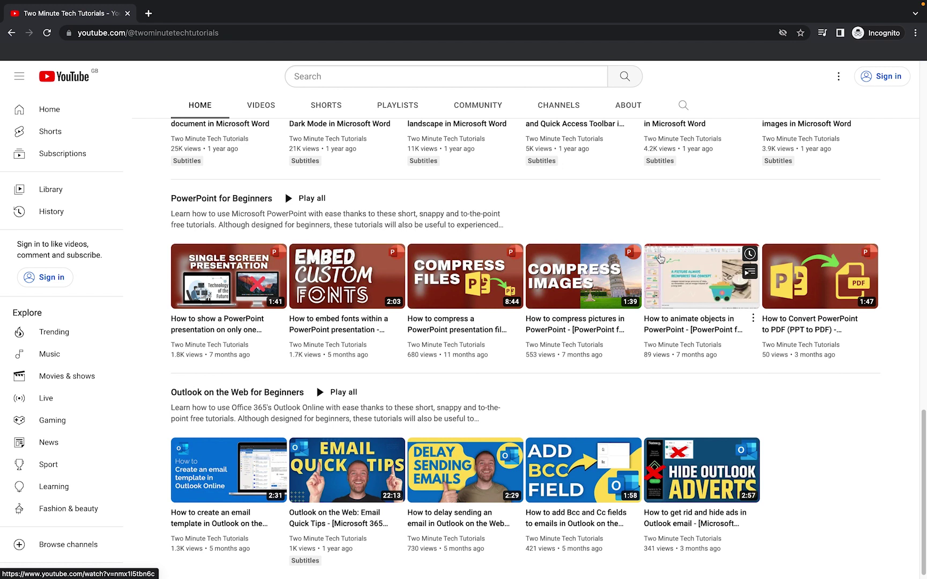
scroll(660, 259, "up", 15)
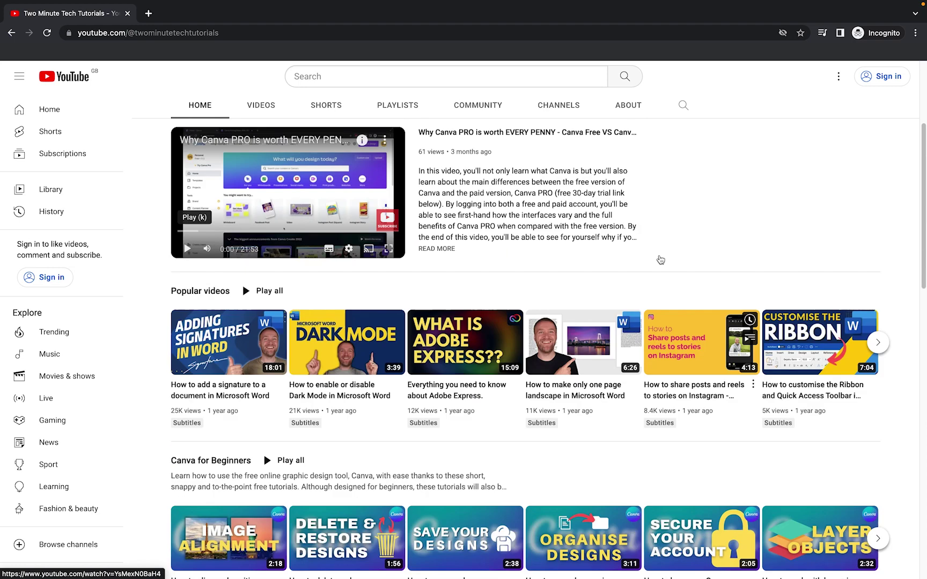
scroll(660, 259, "up", 3)
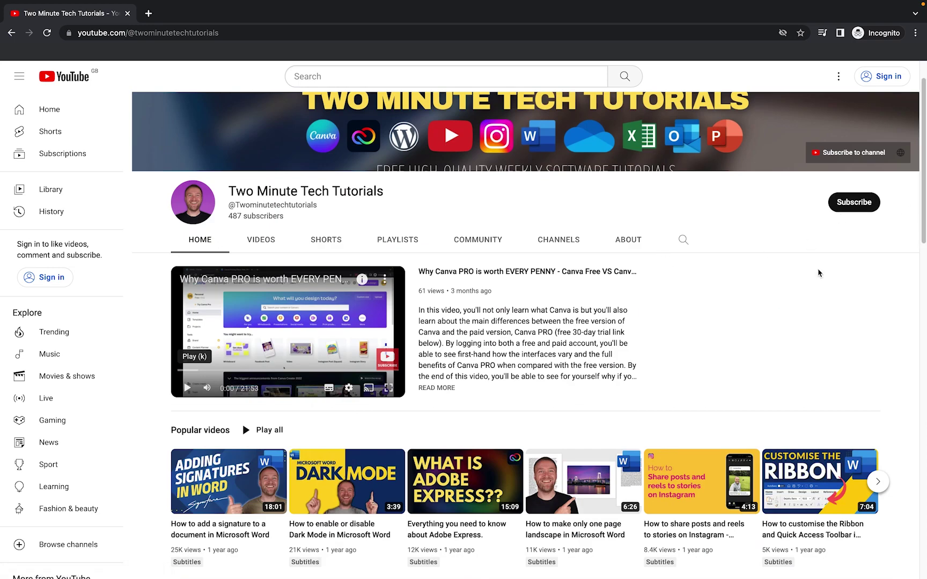
scroll(818, 273, "up", 1)
scroll(817, 273, "down", 10)
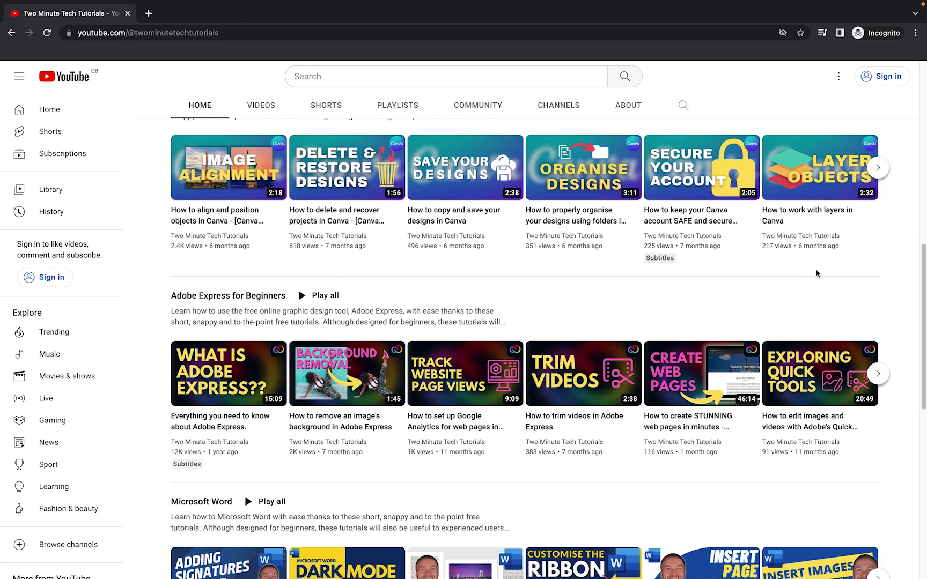
scroll(815, 274, "down", 7)
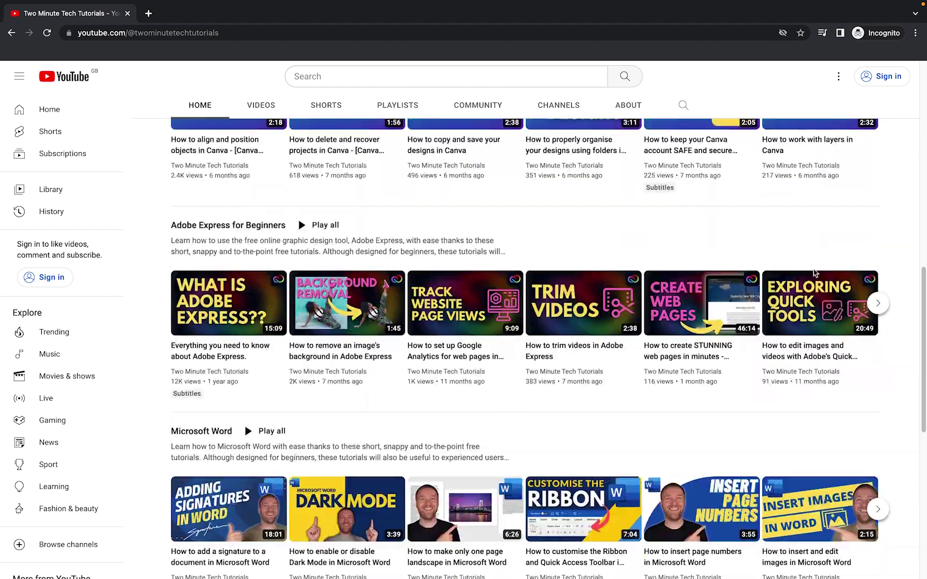
scroll(814, 273, "down", 1)
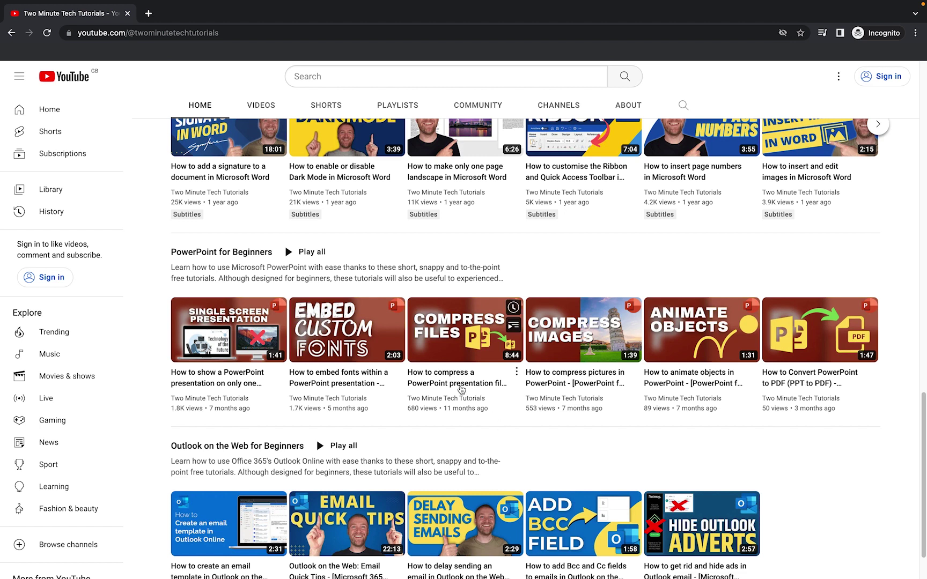
right_click(435, 387)
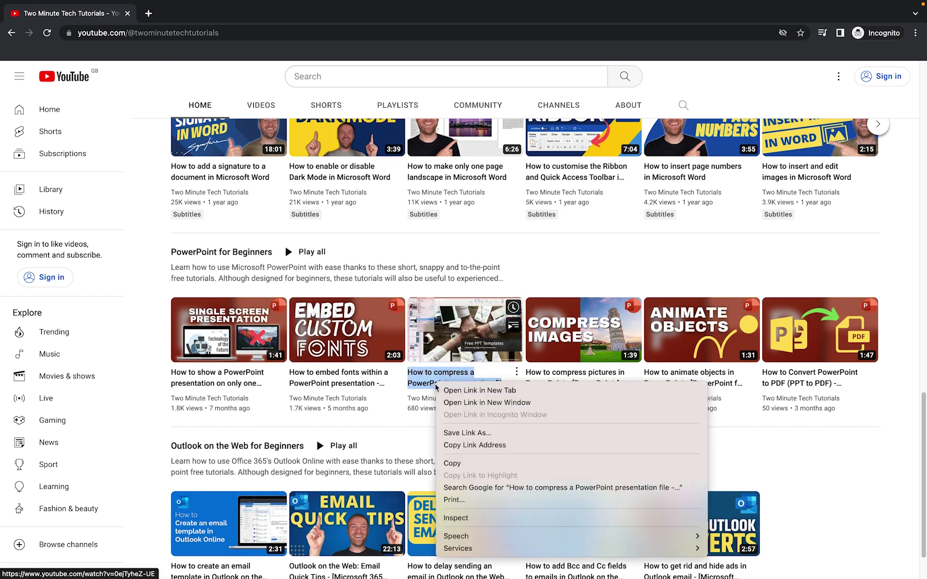
left_click(479, 446)
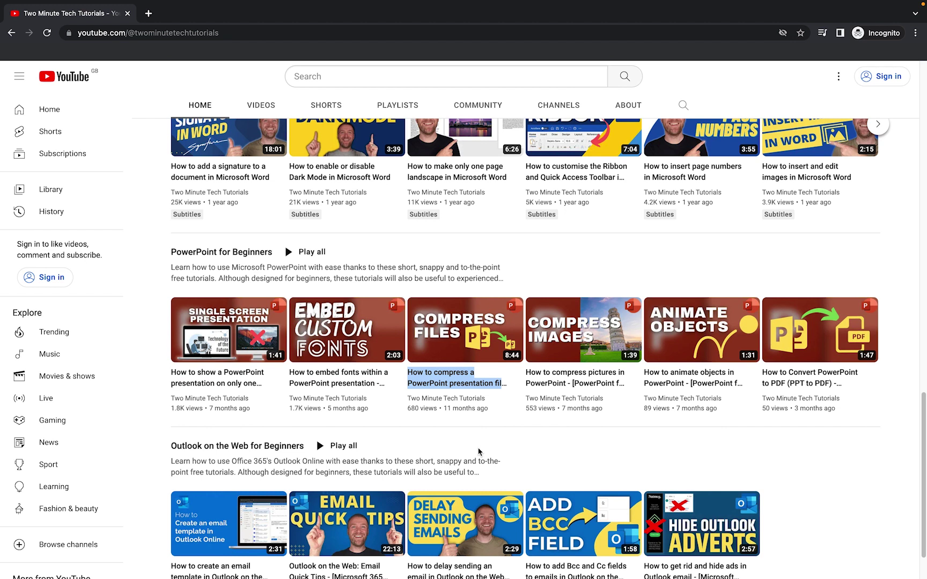
Step: Back on slide 14 in PowerPoint, open the Insert > Video > Online Film URL prompt
key("ctrl+Right")
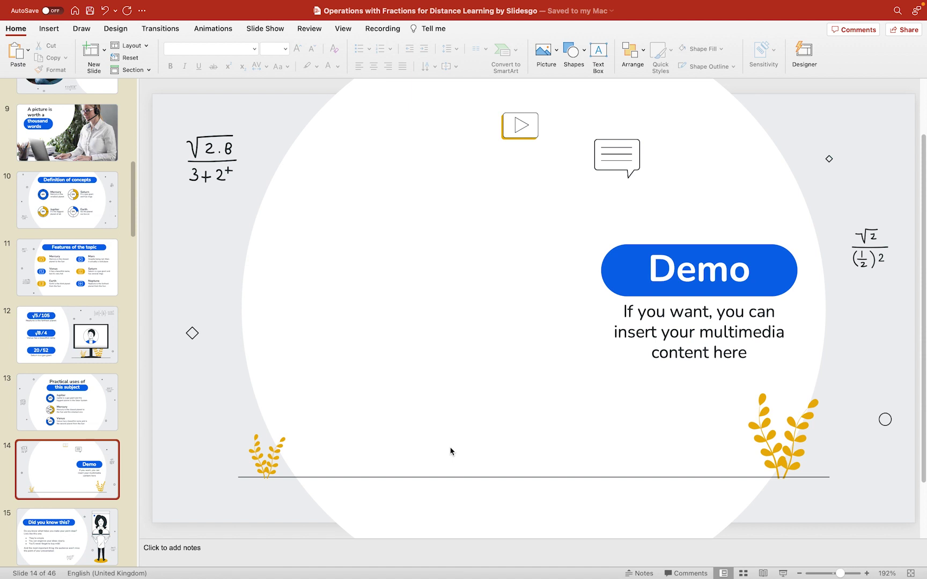
left_click(52, 32)
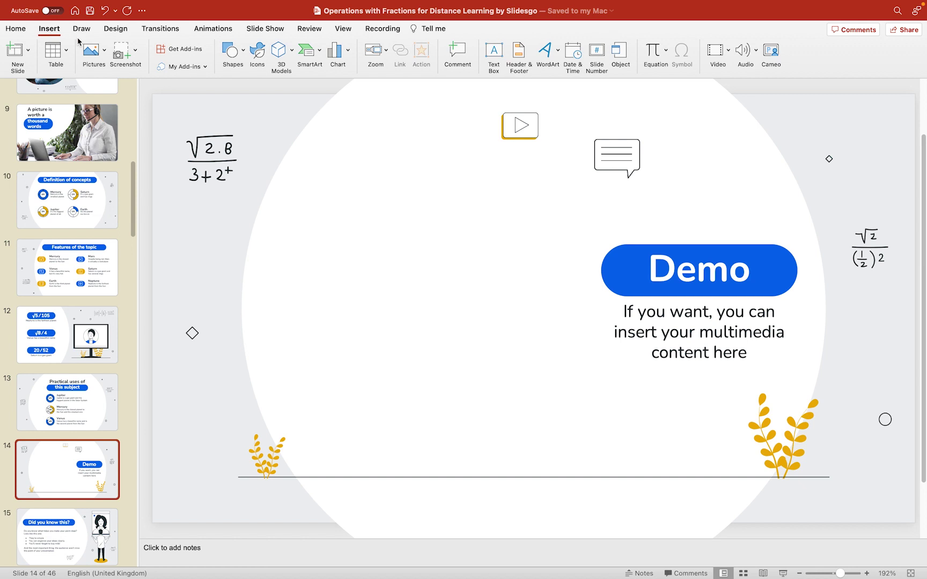
left_click(729, 52)
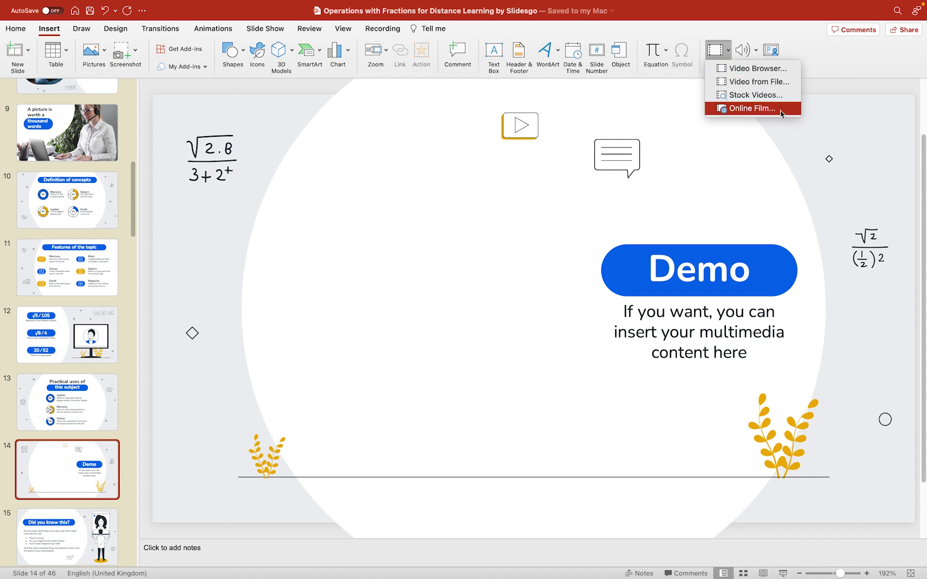
left_click(753, 109)
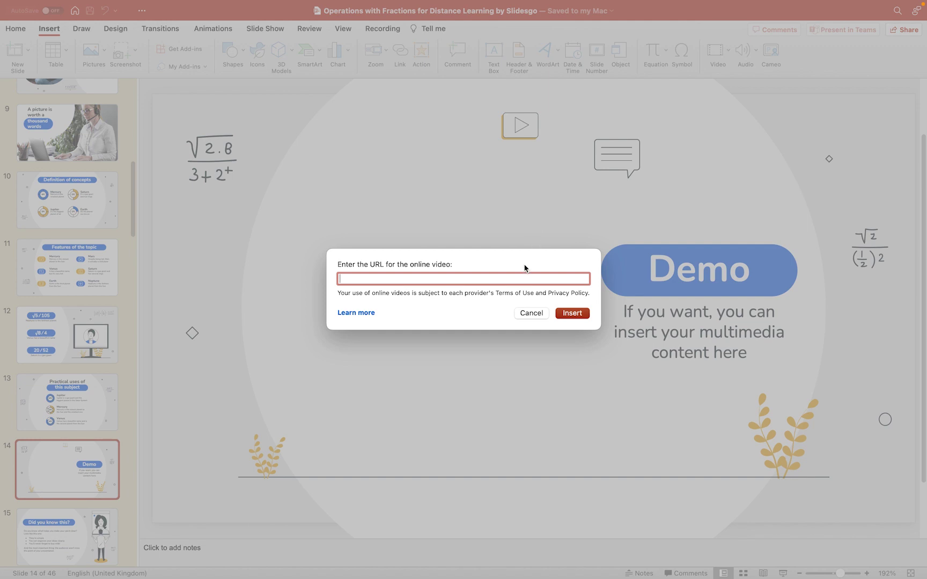
Step: Paste the copied YouTube link into the URL field and insert the video onto slide 14
right_click(469, 279)
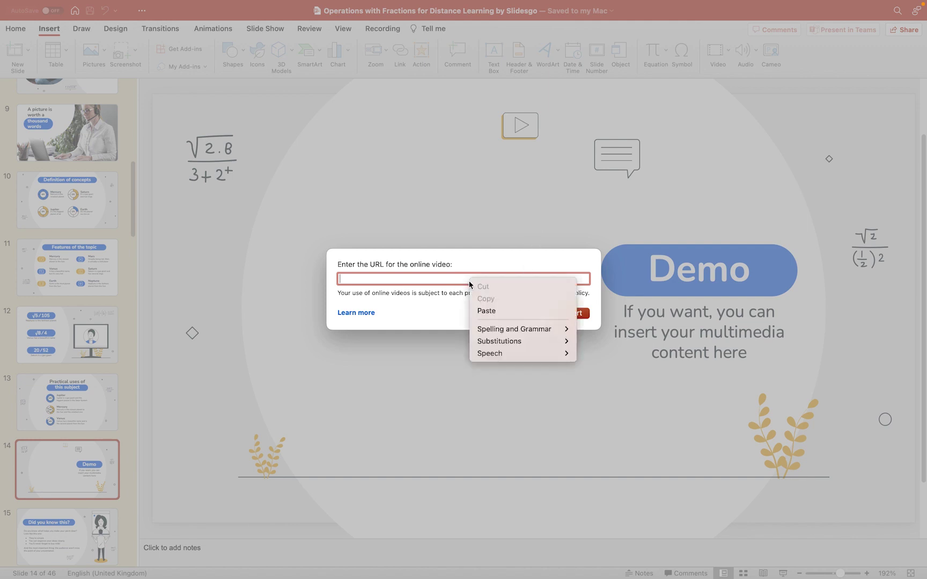
left_click(498, 313)
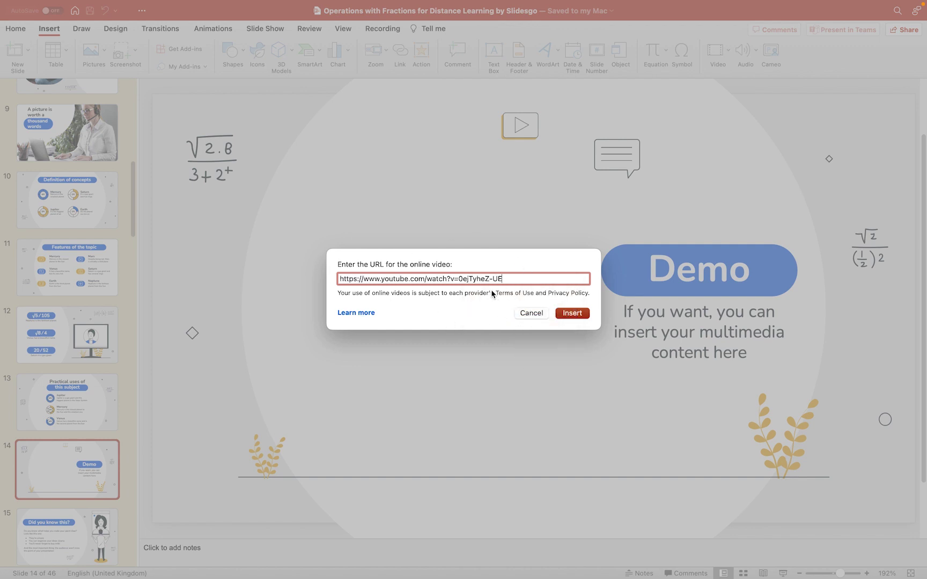
left_click(578, 314)
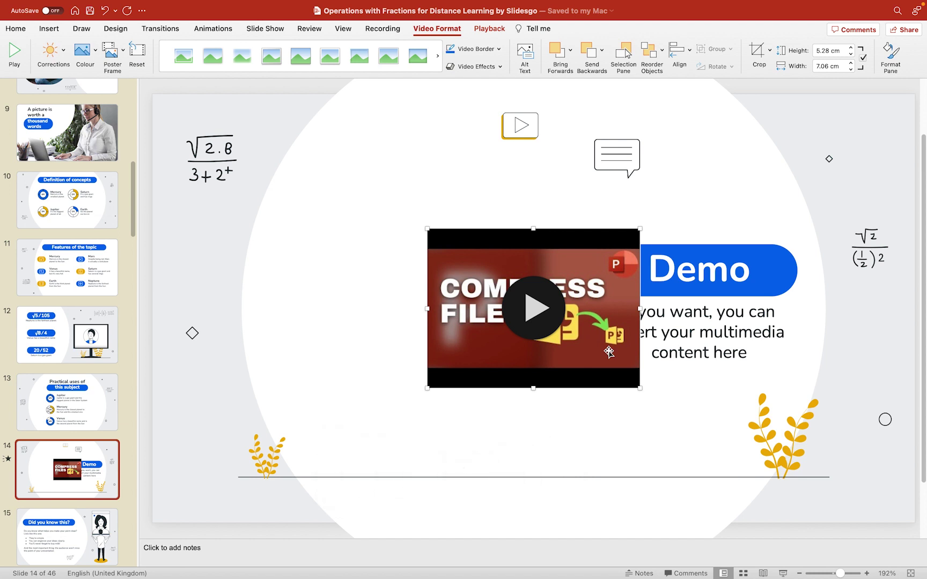
Step: Move the video left of the Demo text and enlarge it to 8.74 × 6.55 cm
left_click_drag(589, 310, 479, 308)
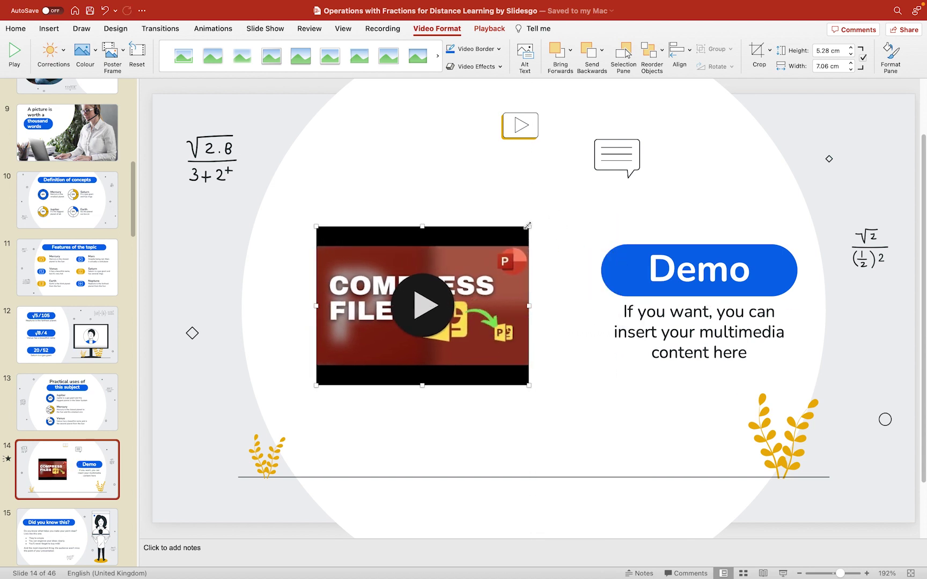
left_click_drag(526, 225, 559, 189)
left_click_drag(460, 258, 440, 267)
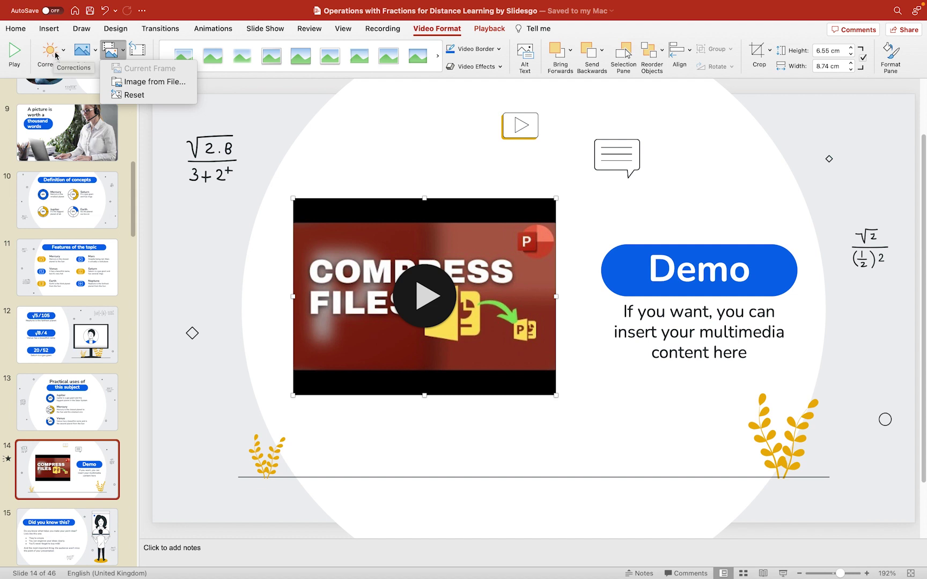
Step: Preview the embedded YouTube video on the slide and pause it at 0:02
left_click(16, 54)
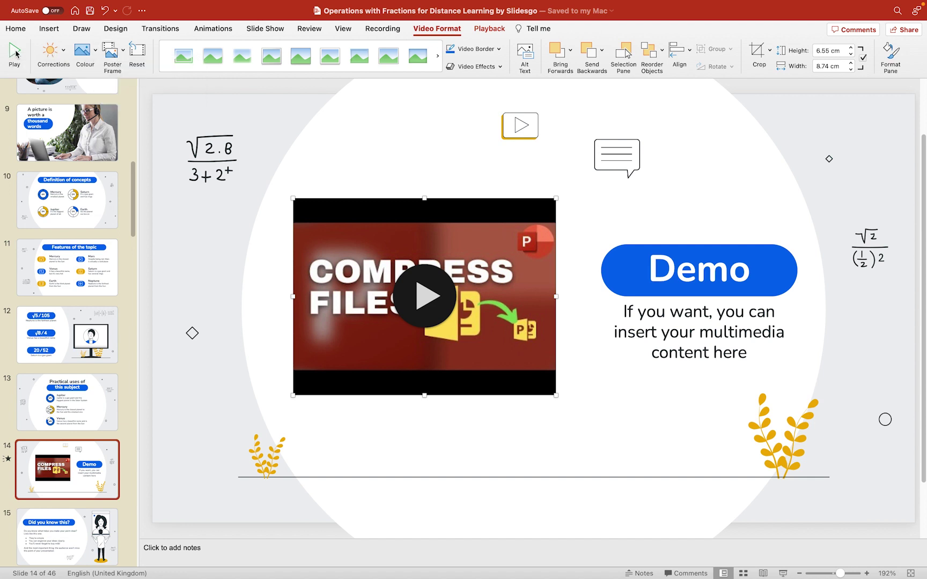
left_click(16, 55)
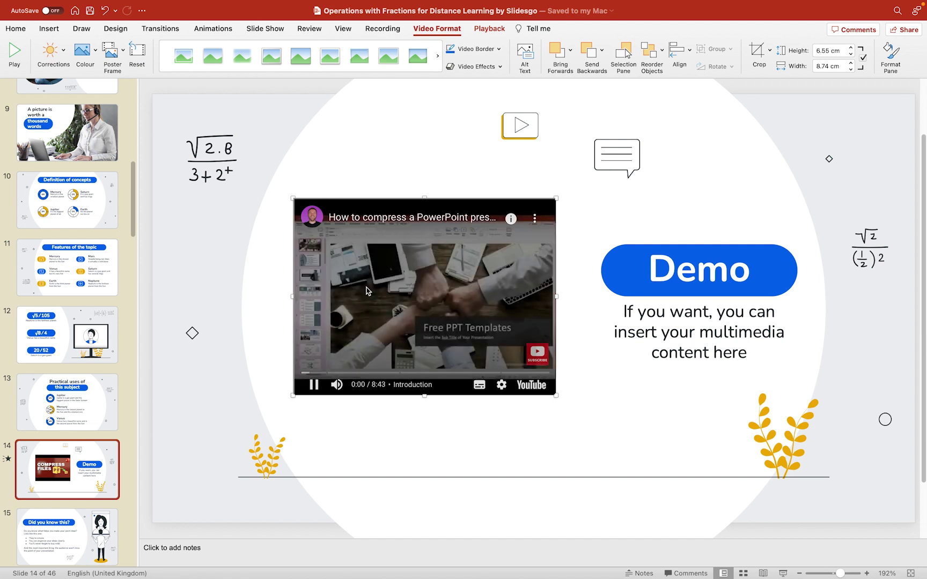
left_click(314, 385)
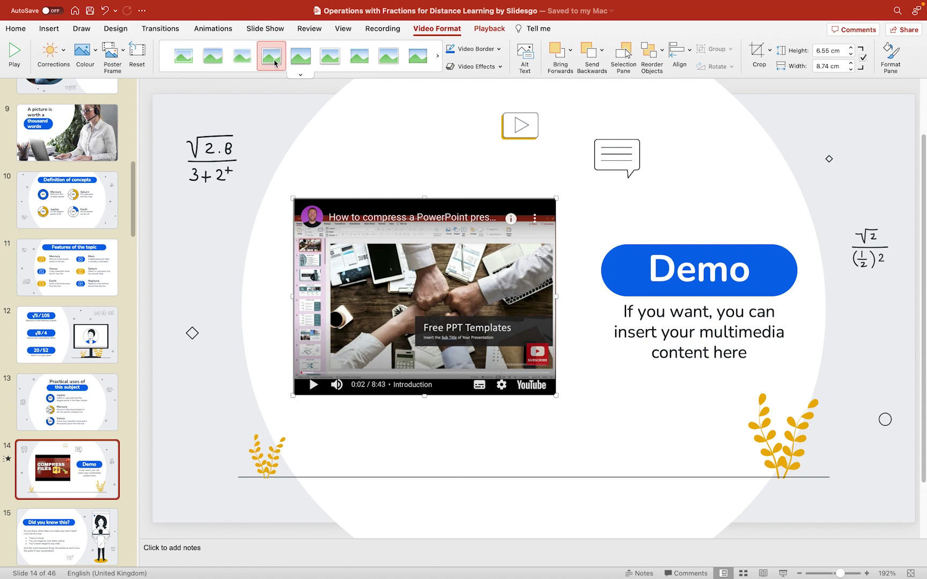
Step: Apply a framed video style with a light border and shadow from the Video Styles gallery
left_click(300, 75)
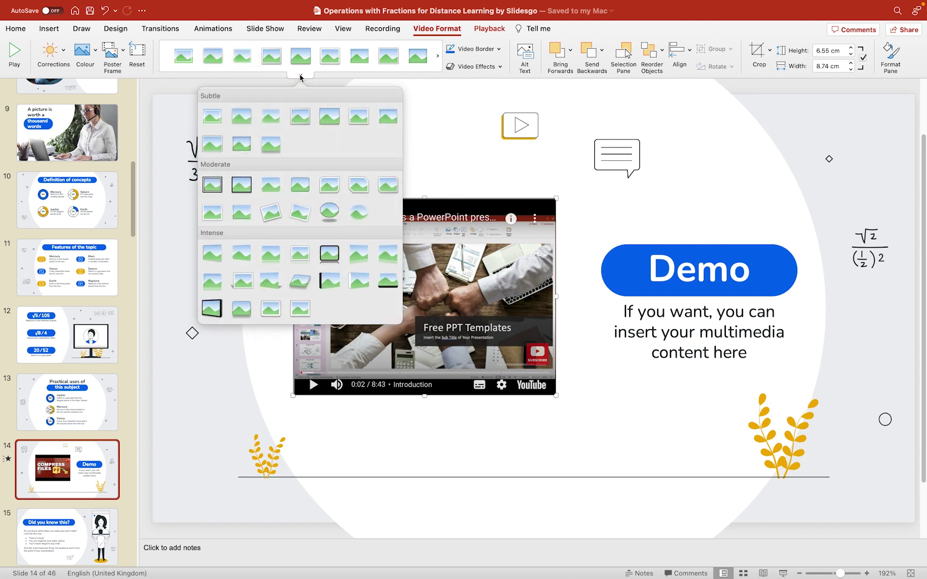
left_click(269, 61)
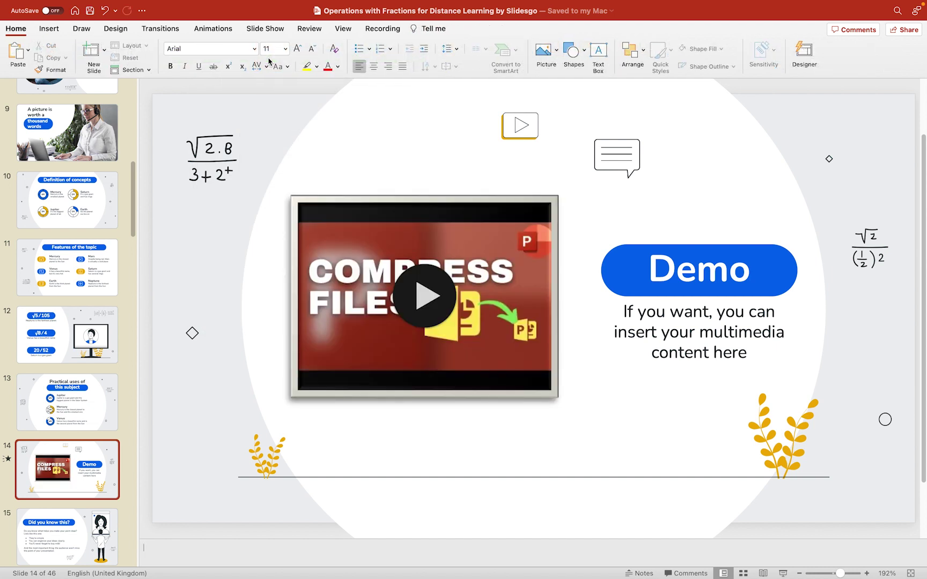
left_click(424, 201)
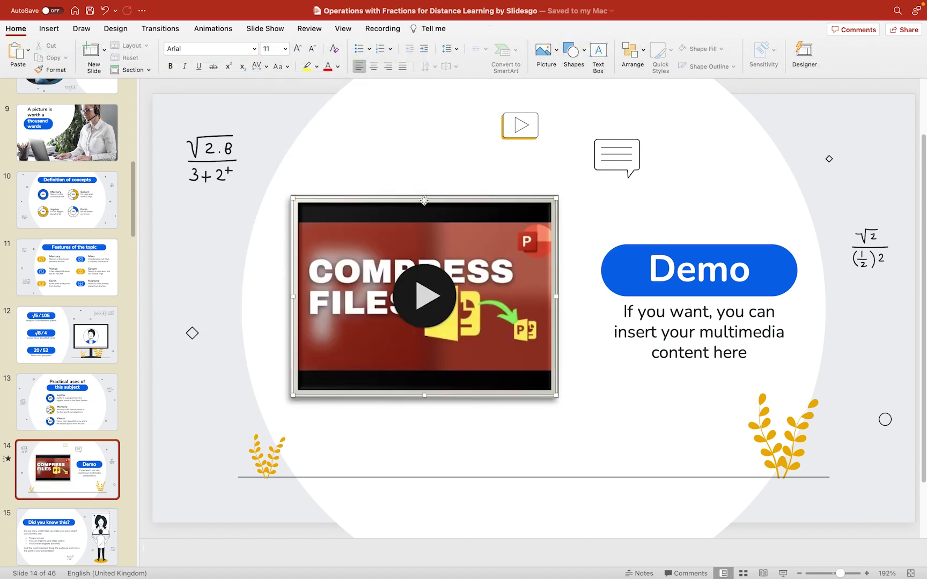
Step: Change the video's border colour to gold, after first trying black
left_click(498, 49)
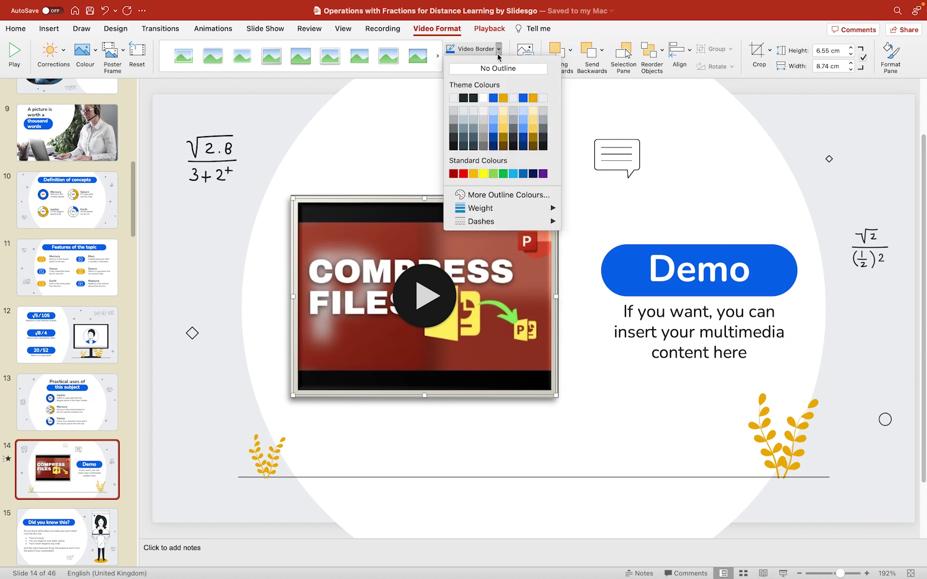
left_click(543, 145)
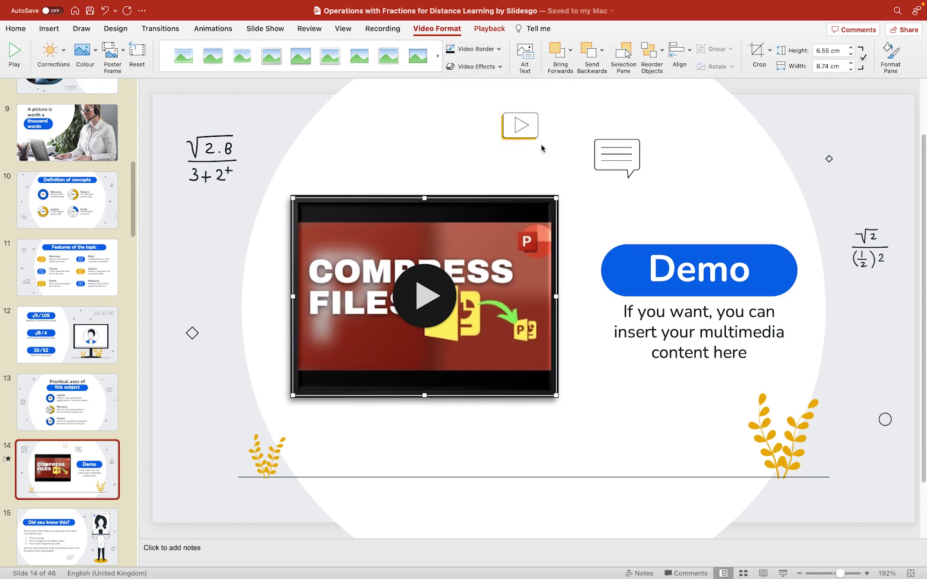
left_click(498, 49)
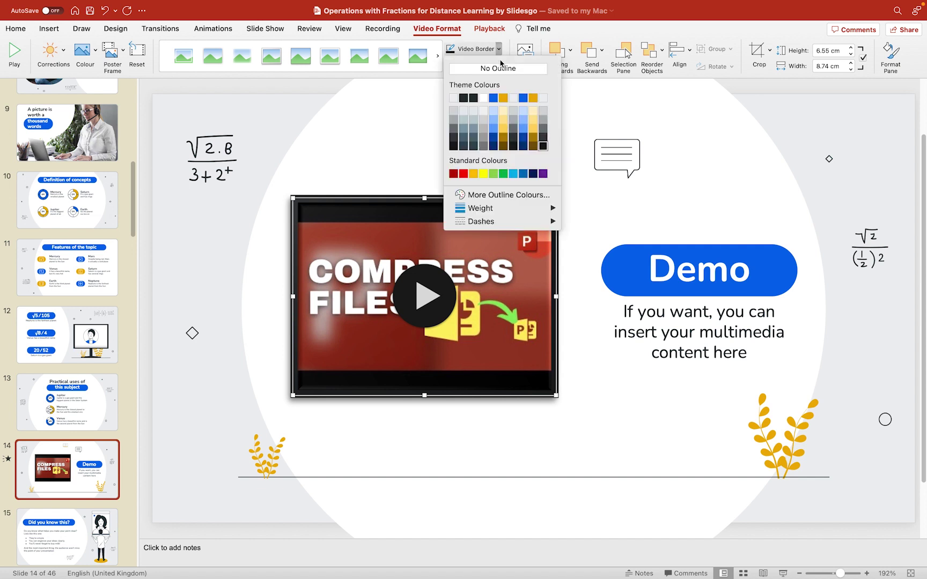
left_click(533, 100)
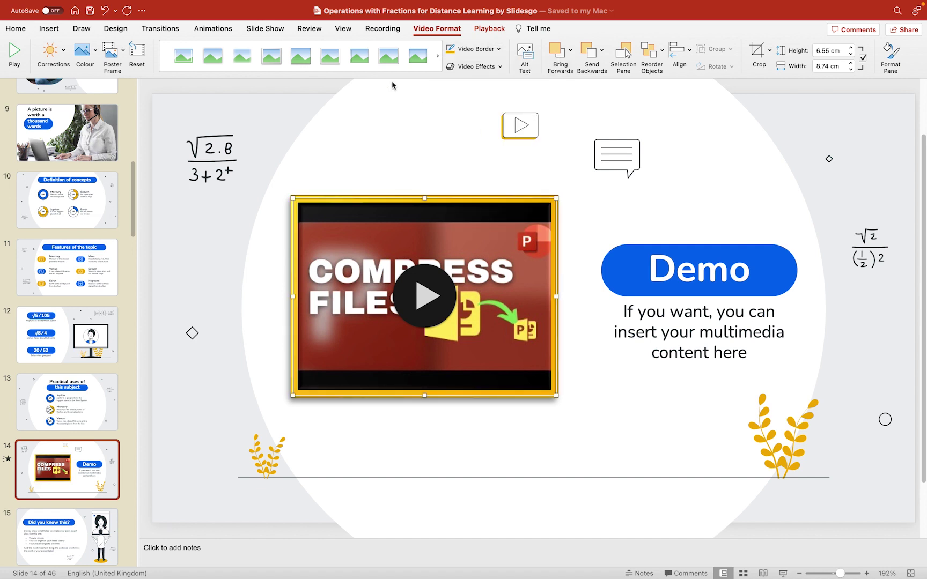
Step: Add an outer drop shadow to the video and deselect it to check the look
left_click(485, 68)
mouse_move(483, 101)
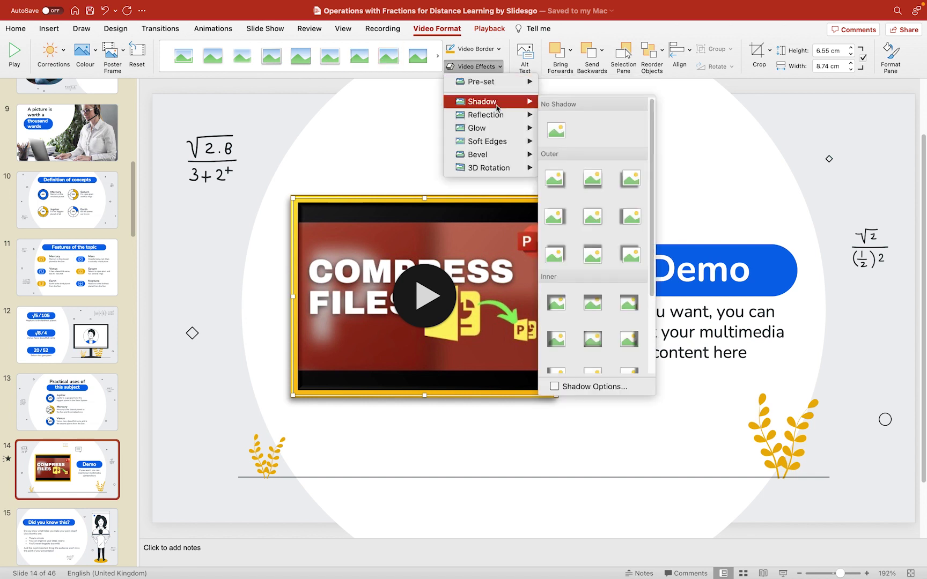
left_click(594, 181)
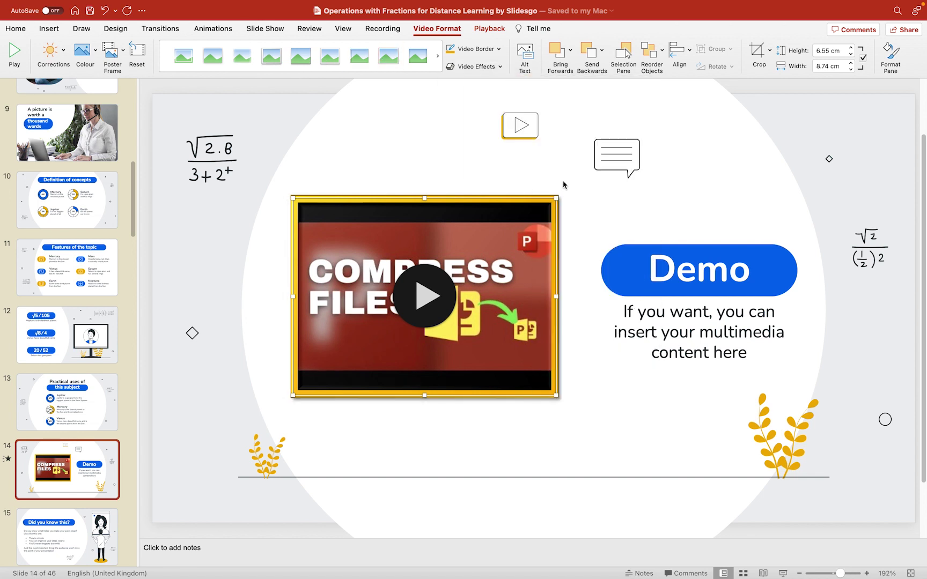
left_click(581, 246)
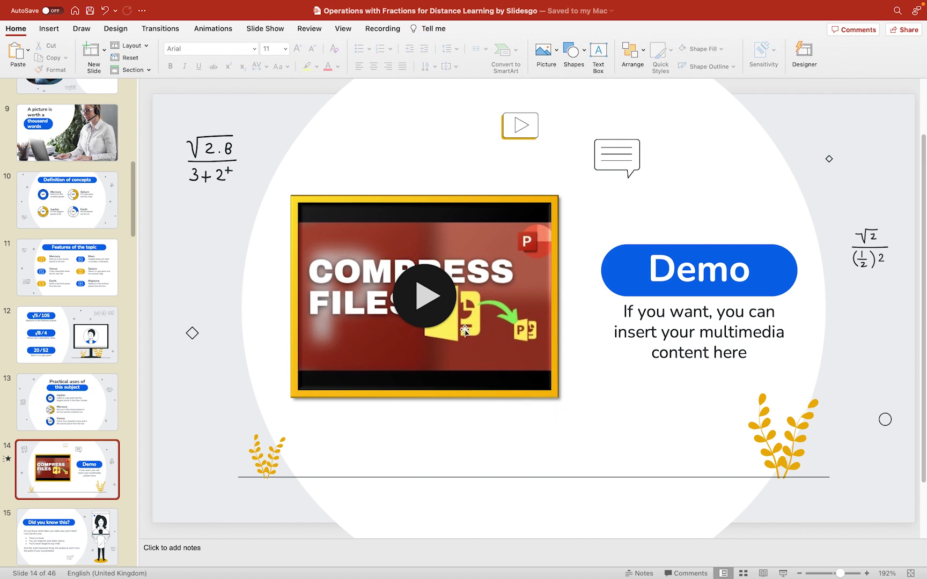
Step: Test-play and pause the gold-framed video, then go to slide 13, 'Practical uses of this subject'
left_click(439, 306)
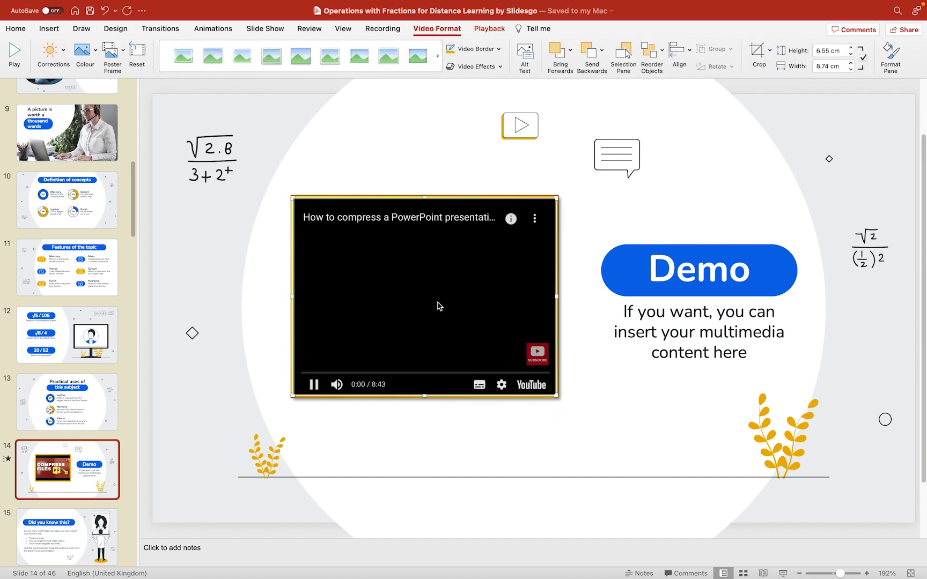
left_click(314, 384)
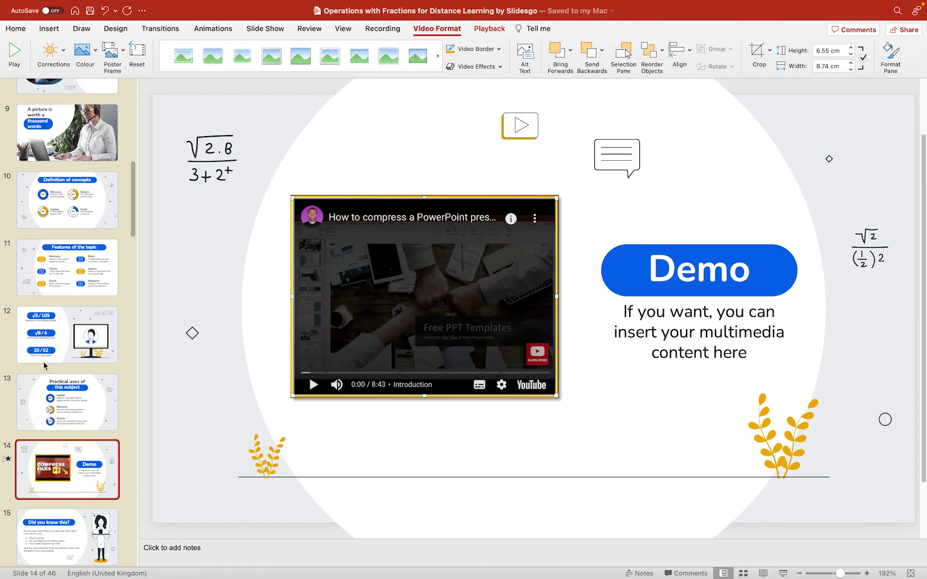
left_click(80, 414)
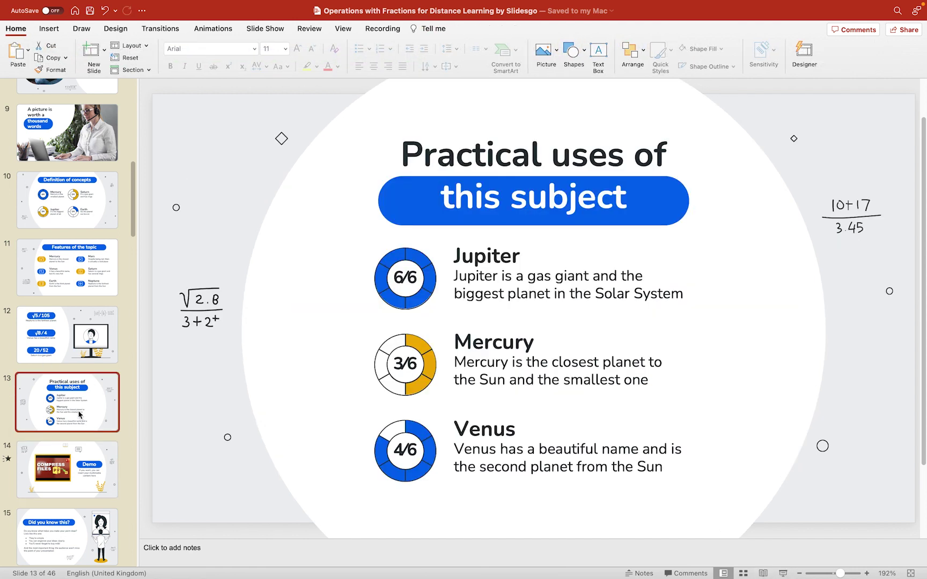
Step: Run the slide show from slide 13, advance to the Demo slide, and play then pause its video
left_click(783, 573)
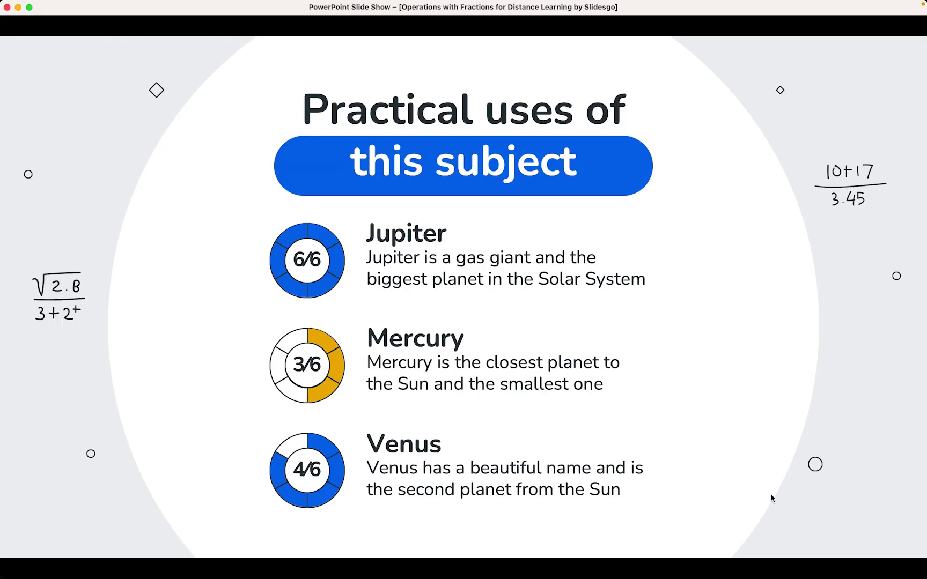
left_click(753, 499)
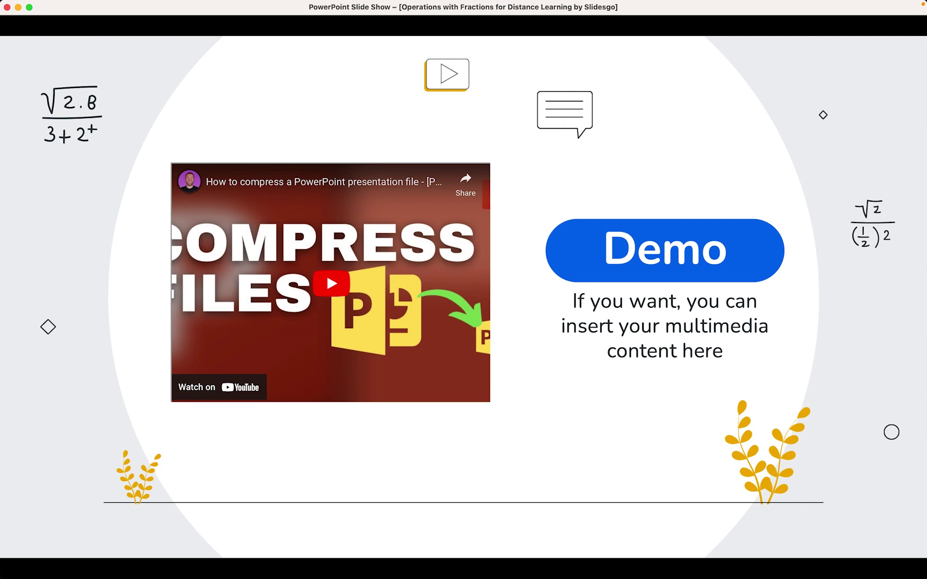
left_click(333, 284)
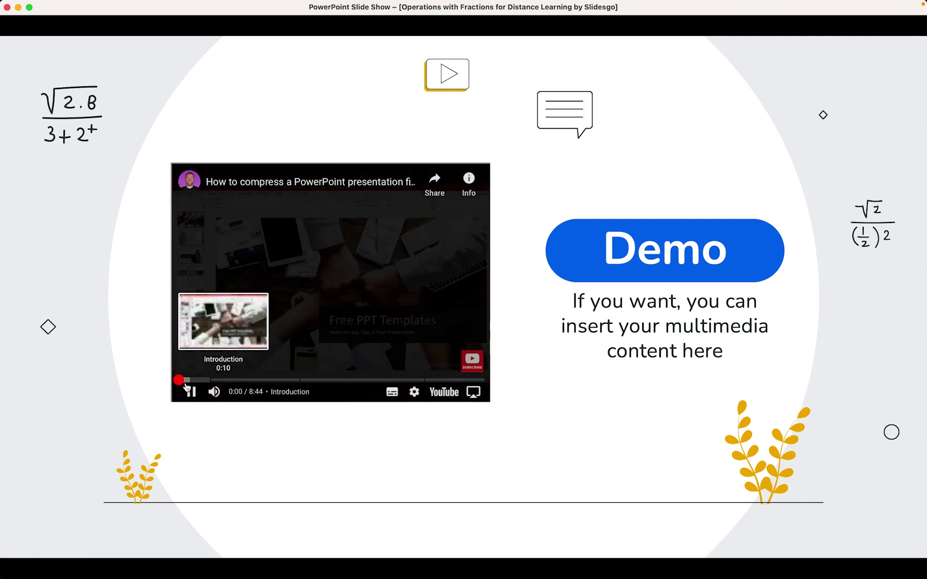
left_click(190, 393)
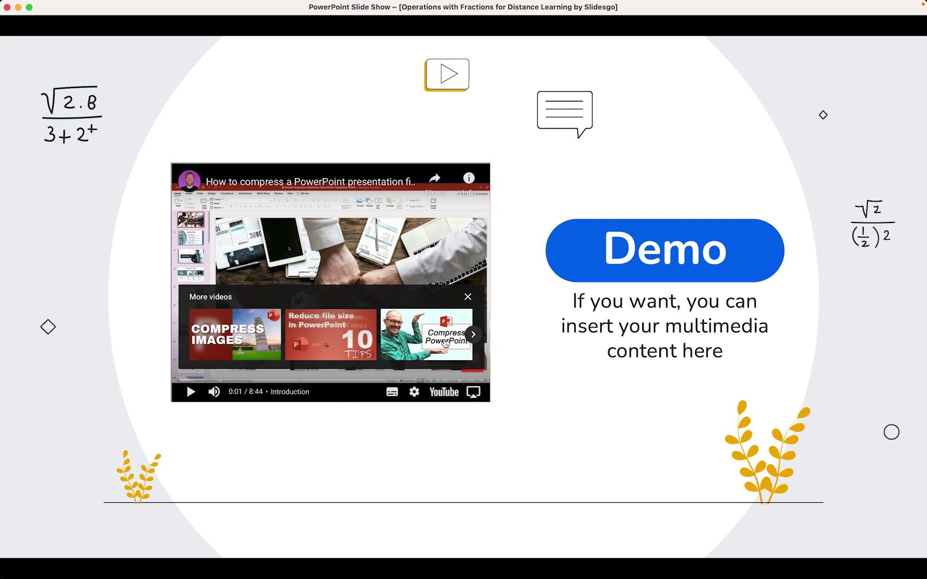
Step: Exit the show, set the slide 14 video's Start to Automatically, and return to slide 13
key("Escape")
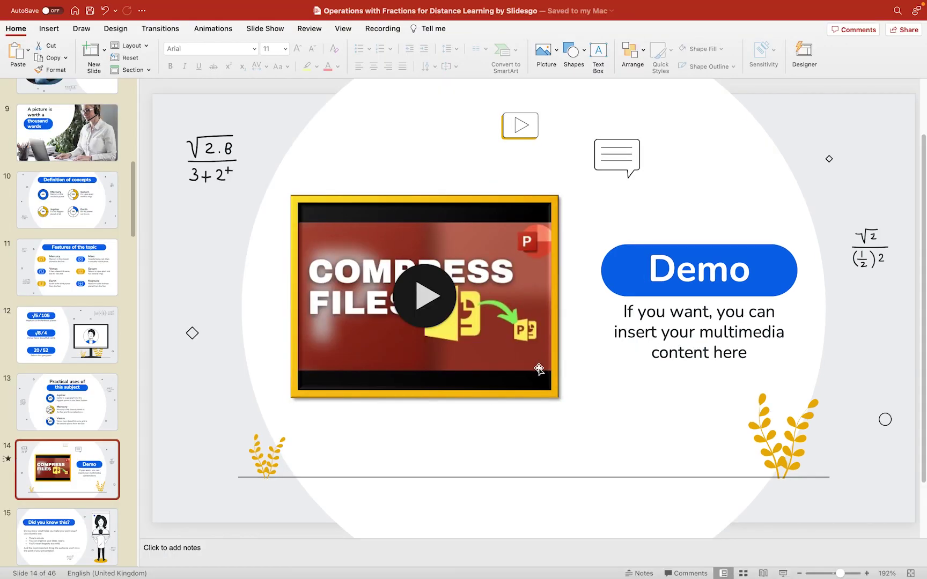
left_click(503, 217)
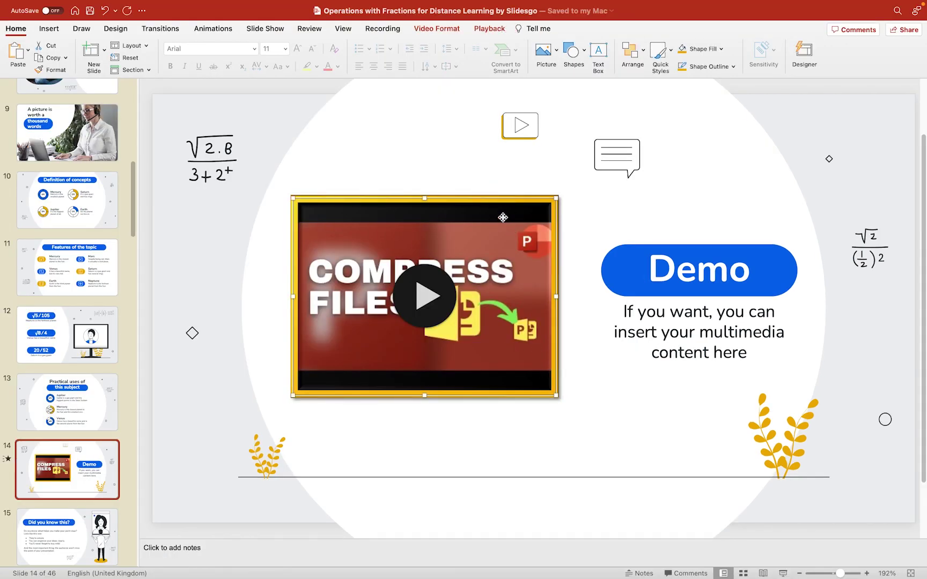
left_click(490, 28)
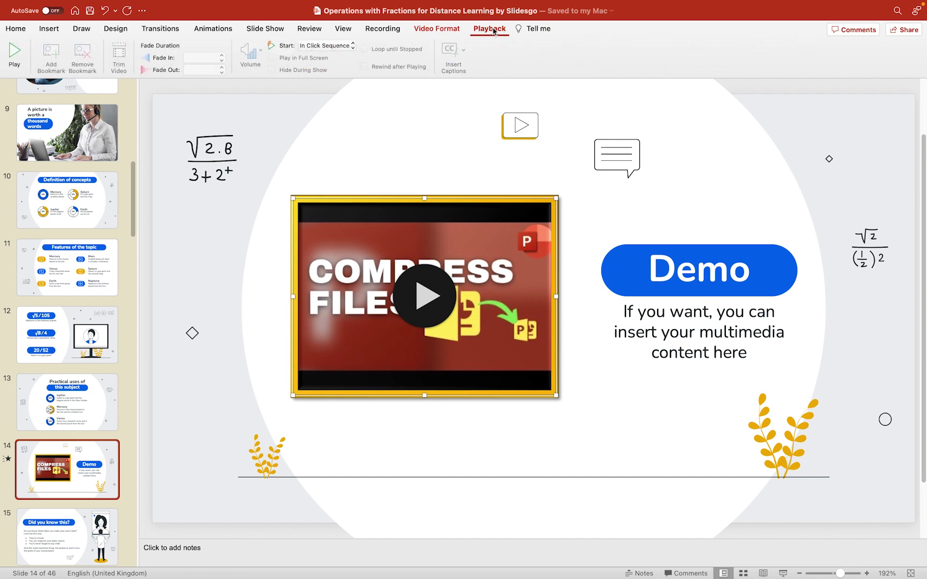
left_click(342, 47)
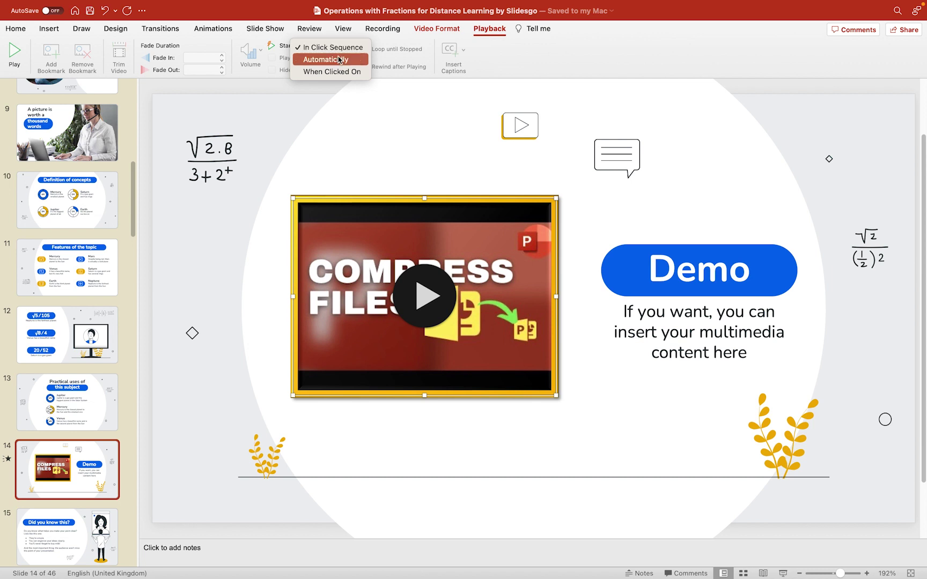
left_click(338, 60)
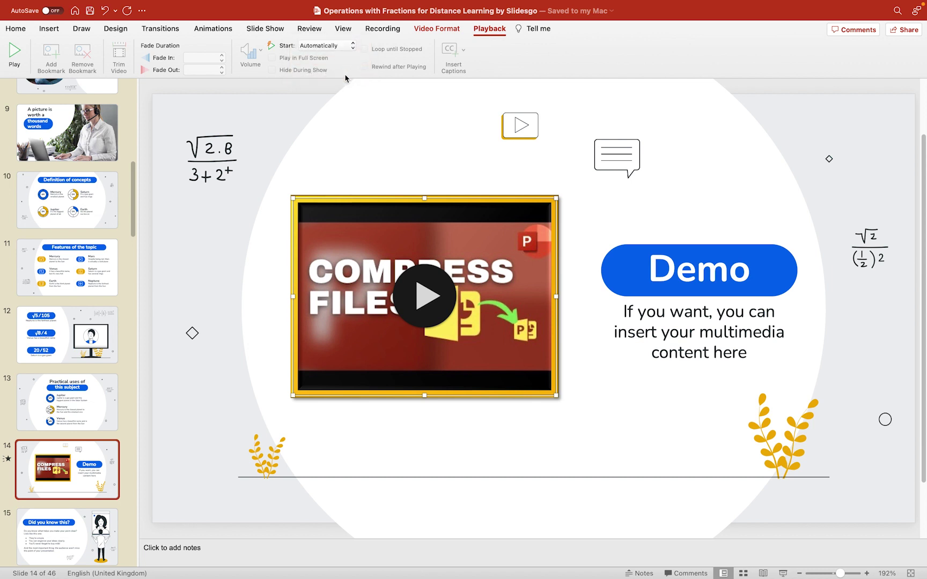
left_click(82, 384)
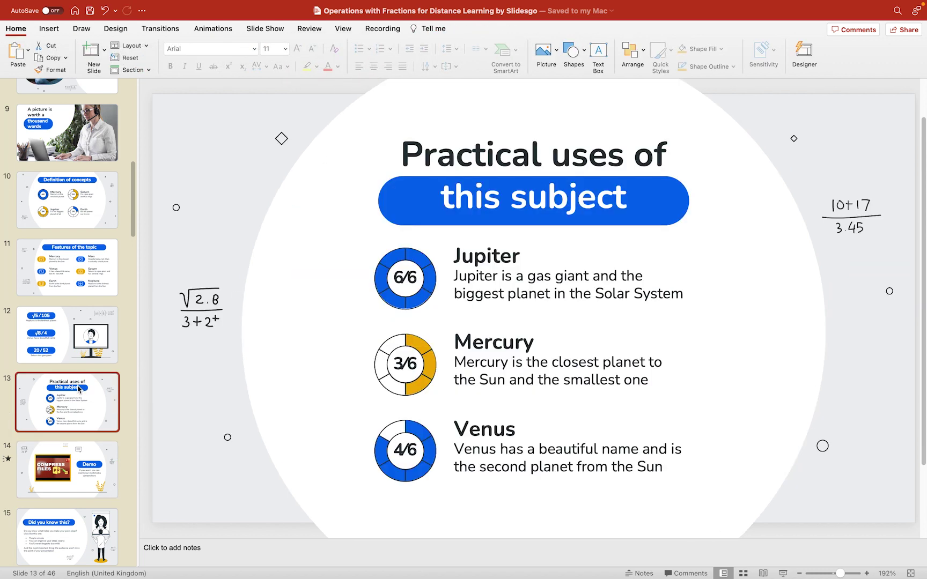
Step: Play the slide show from slide 13 to confirm the Demo video autoplays on slide 14, then exit
left_click(784, 574)
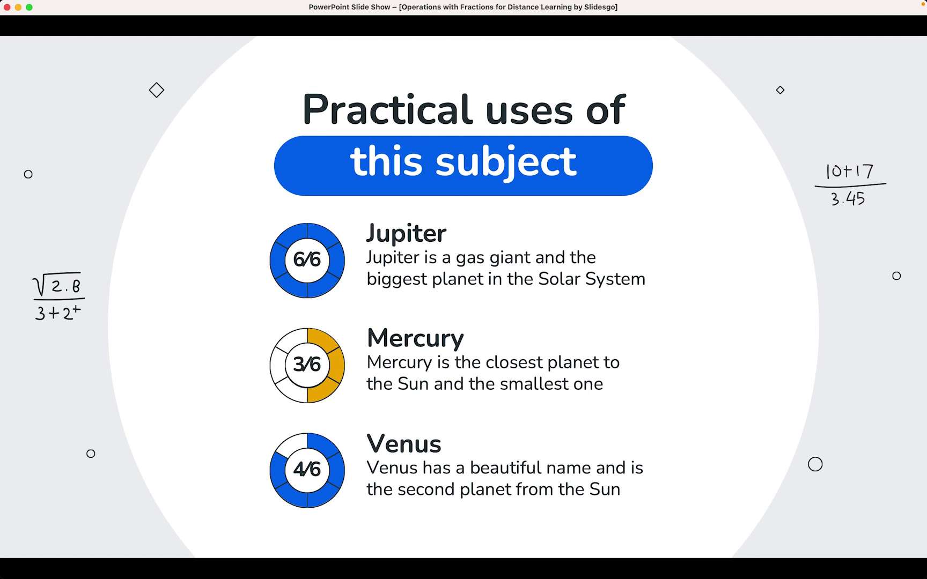
key("Right")
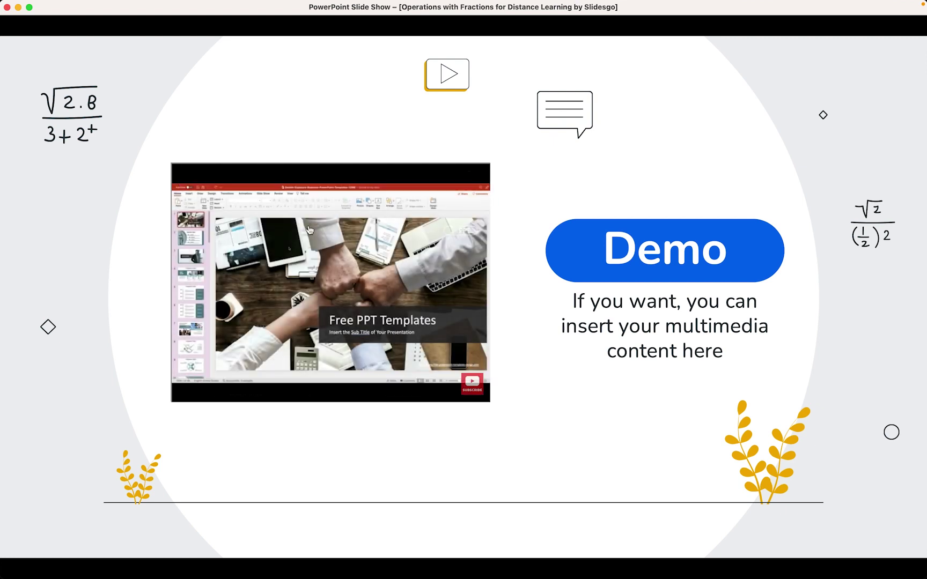
left_click(188, 393)
key("Escape")
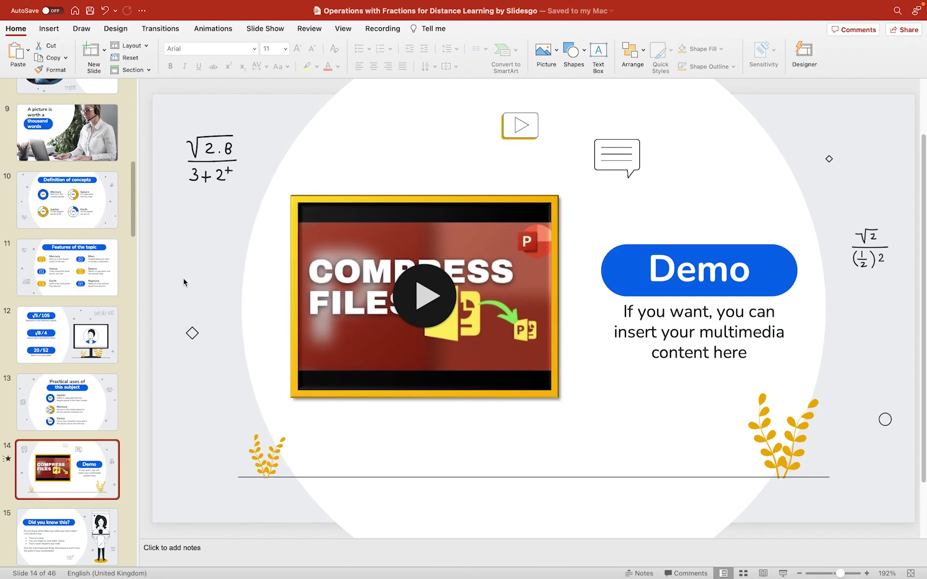
Step: Select the slide 14 video and check that its Playback Start setting is Automatically
left_click(303, 205)
left_click(489, 35)
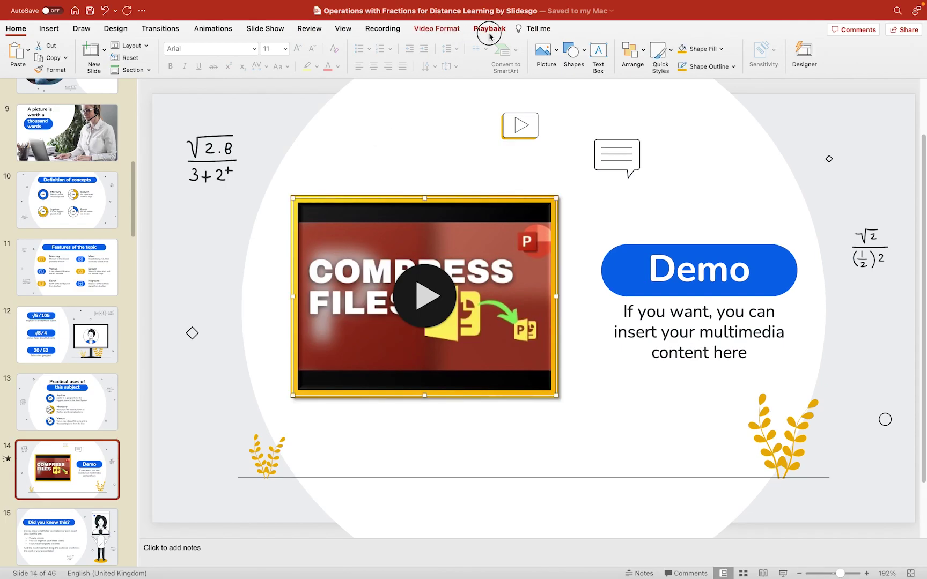